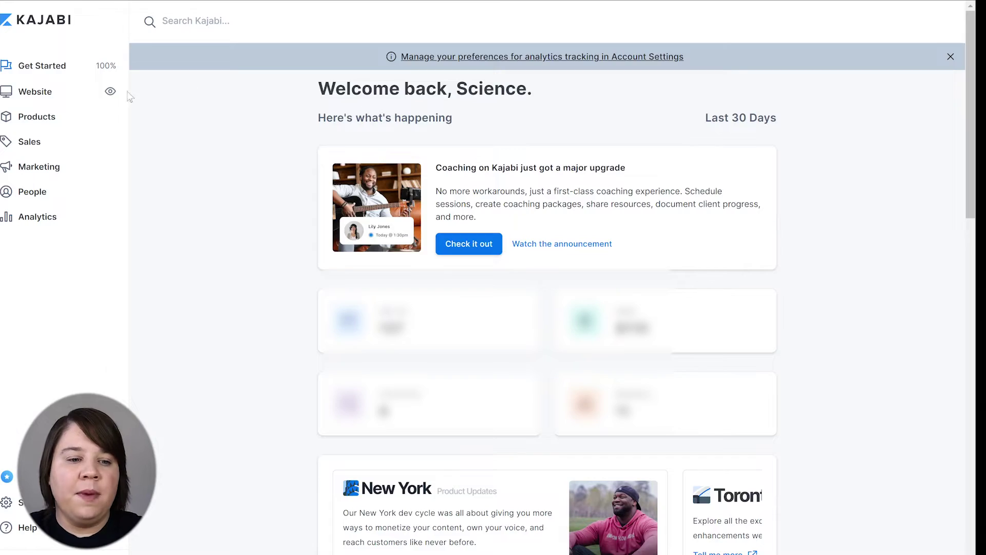
# Go to Website > Pages > Landing and start a new landing page
pyautogui.click(16, 96)
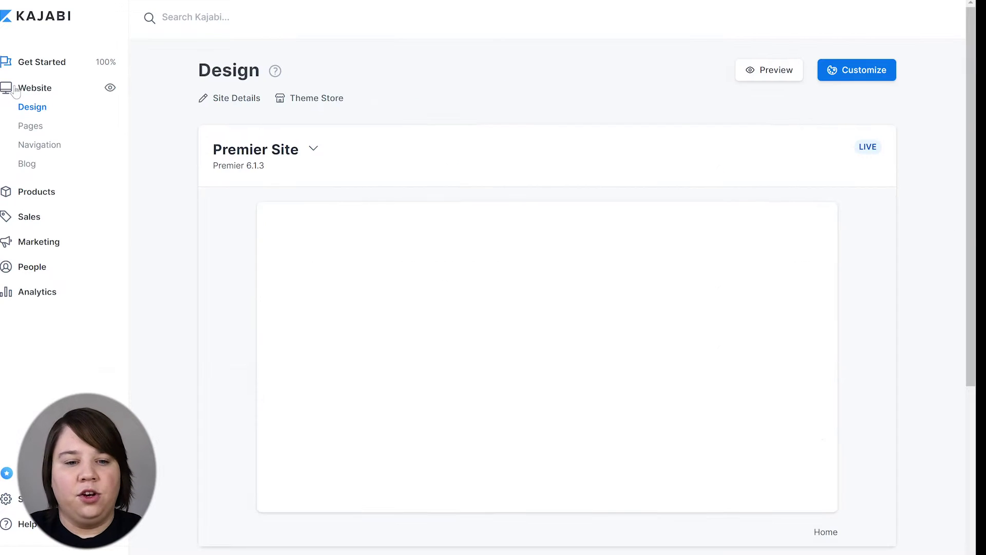
pyautogui.click(30, 126)
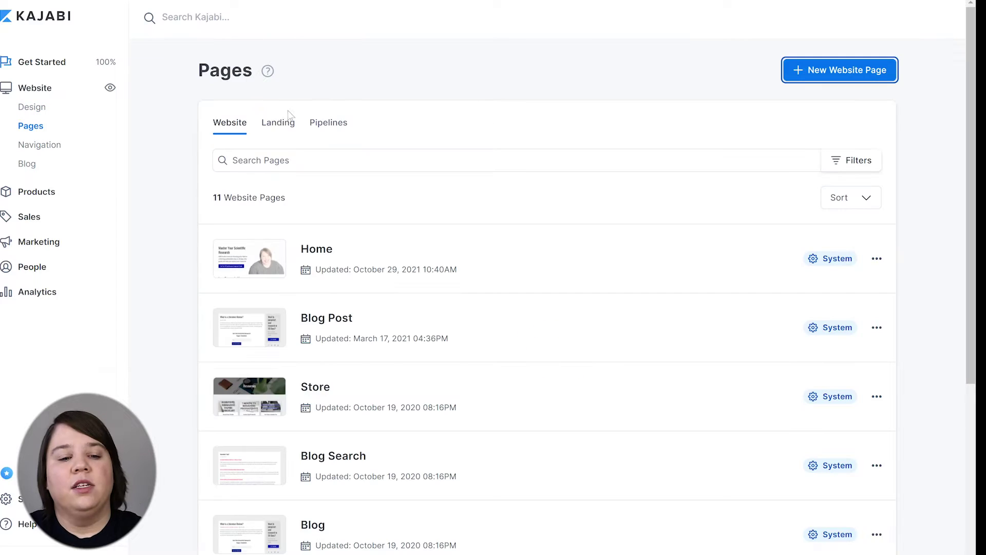
pyautogui.click(280, 126)
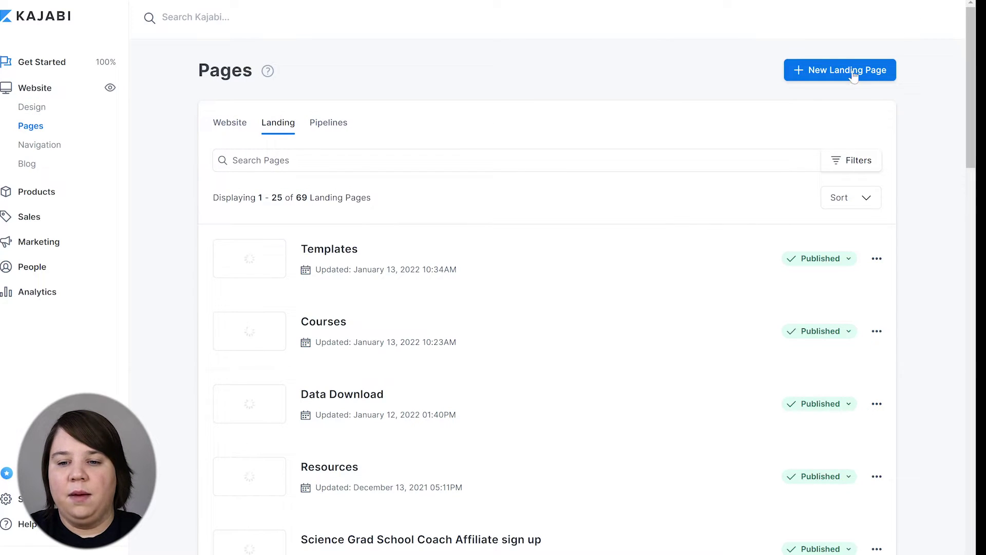
pyautogui.click(852, 76)
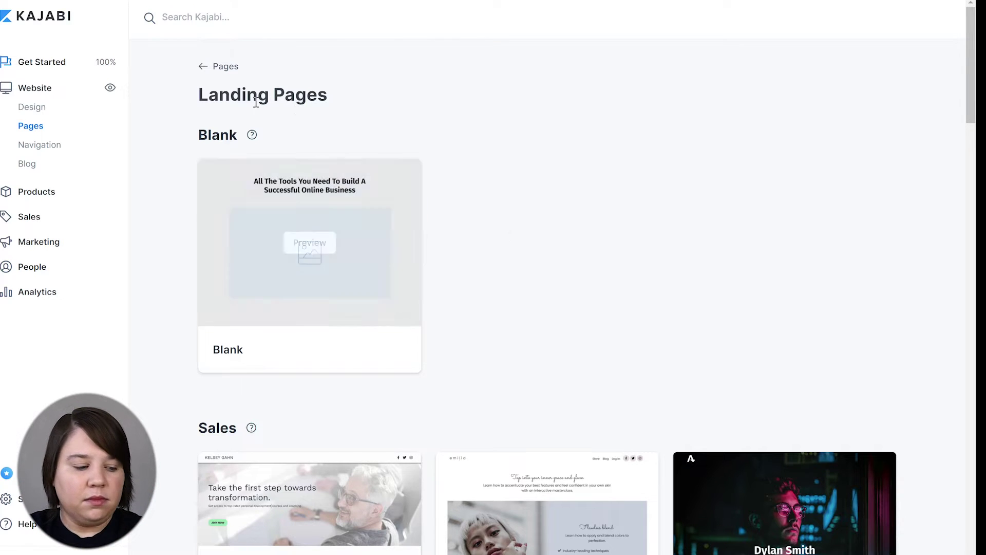
# Create a landing page titled 'Test' from the Blank template
pyautogui.moveTo(327, 172)
pyautogui.scroll(-3, 810, 198)
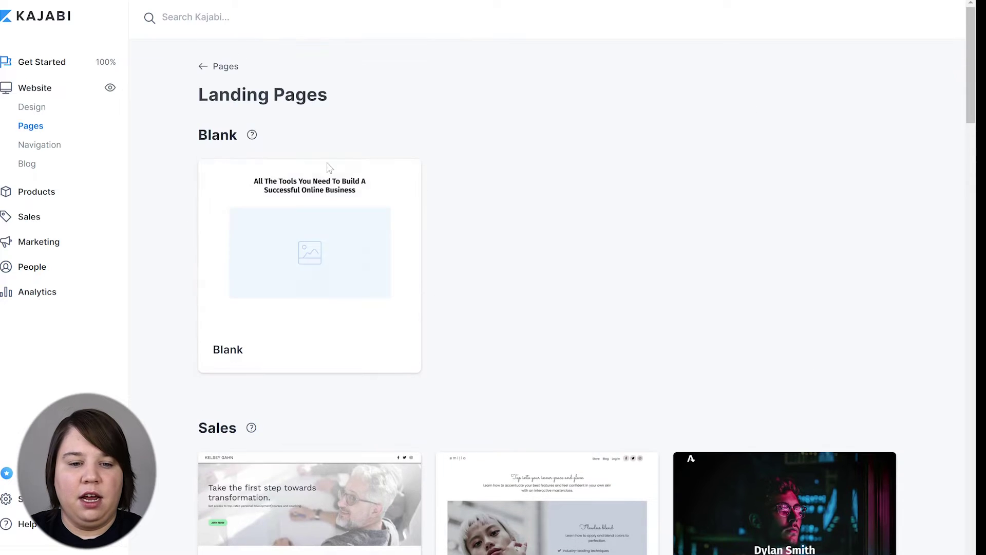
pyautogui.moveTo(293, 262)
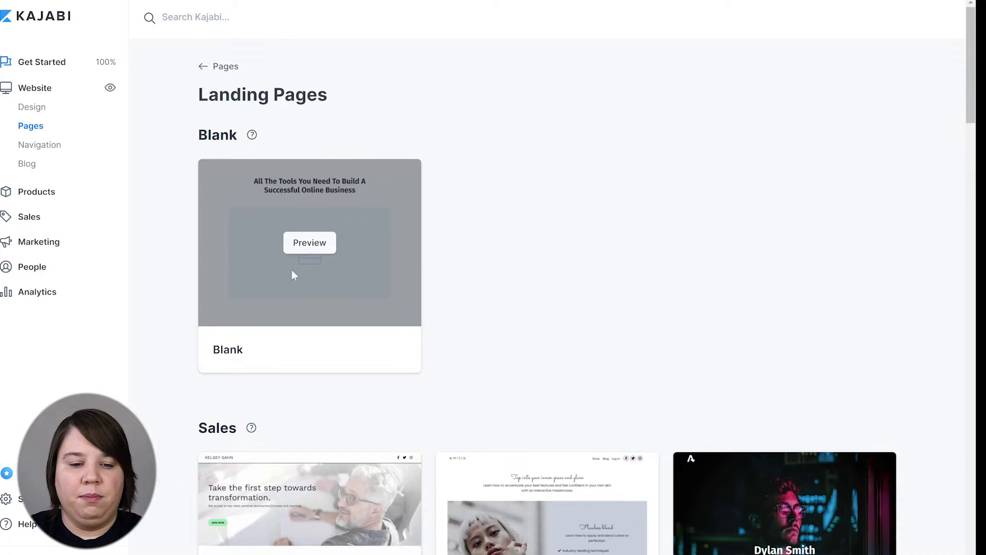
pyautogui.click(303, 243)
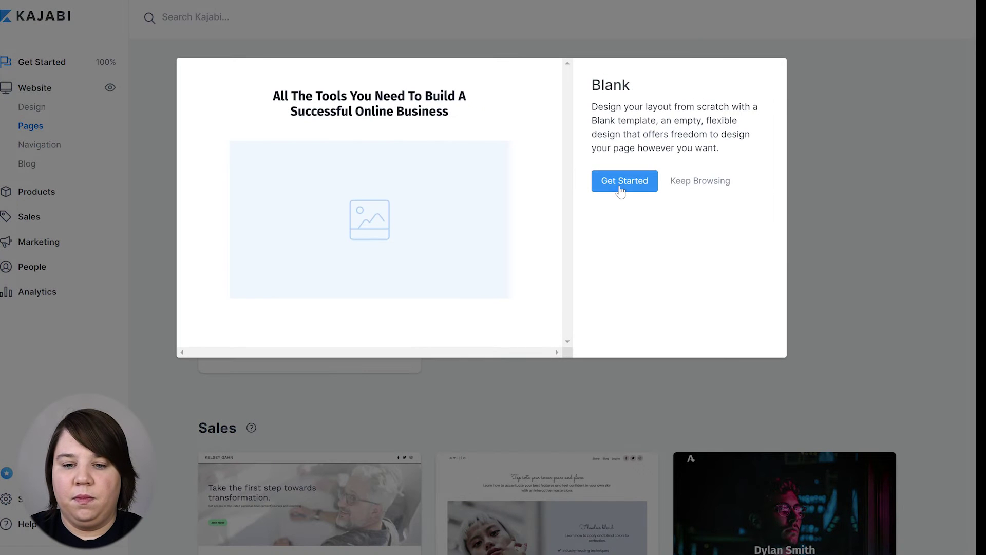
pyautogui.click(618, 185)
pyautogui.click(633, 185)
pyautogui.write('Test')
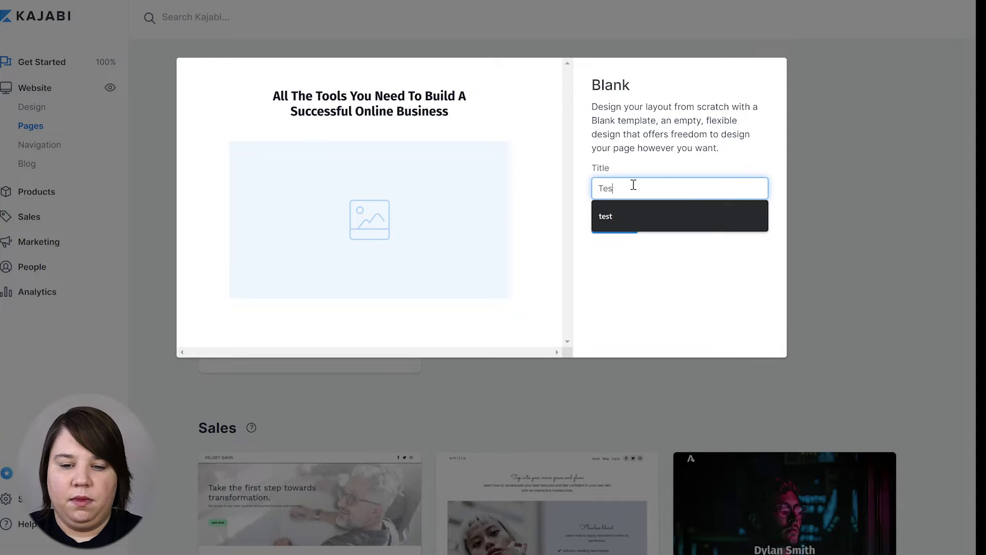
pyautogui.click(675, 101)
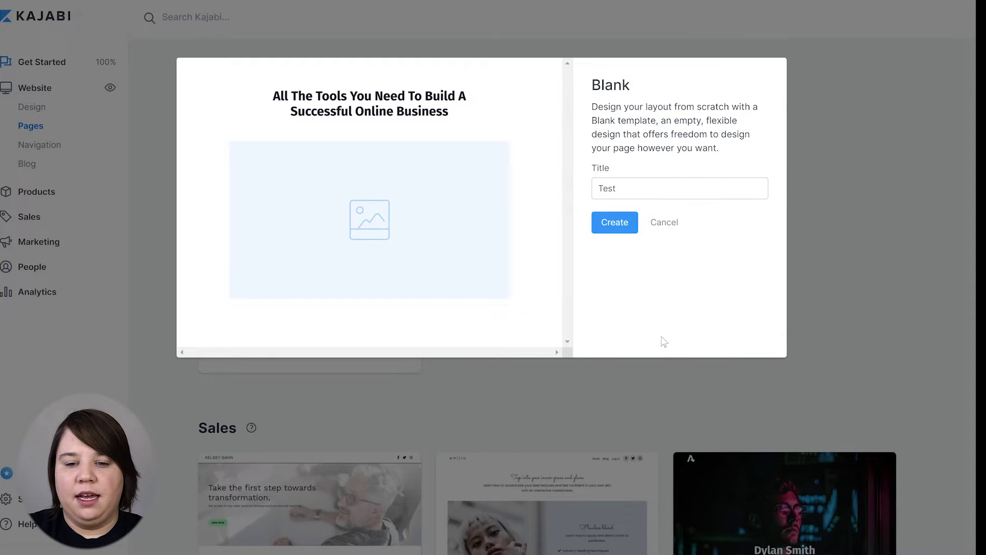
pyautogui.click(621, 231)
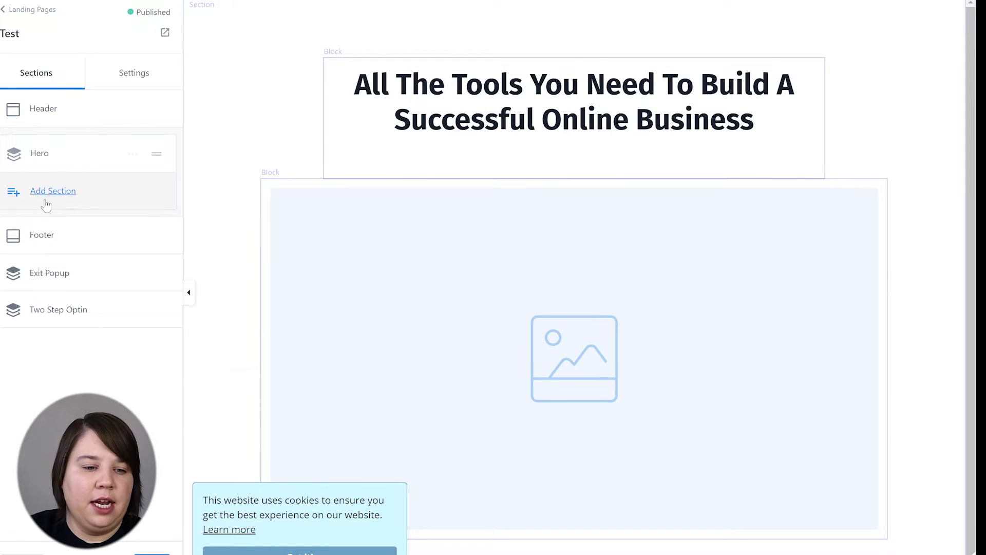
# Add a Text section to the page and open its text block settings
pyautogui.click(15, 195)
pyautogui.click(30, 137)
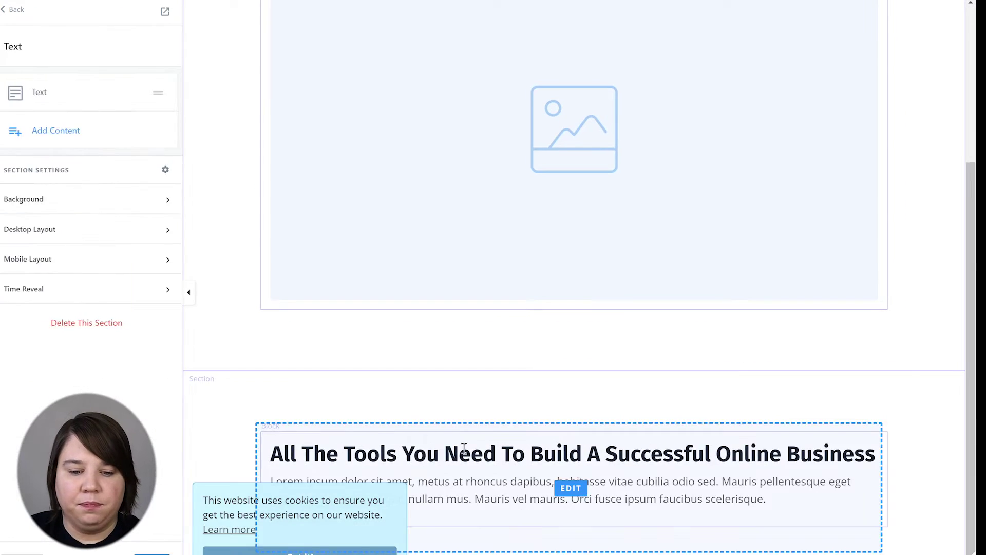
pyautogui.click(33, 95)
pyautogui.scroll(-5, 128, 278)
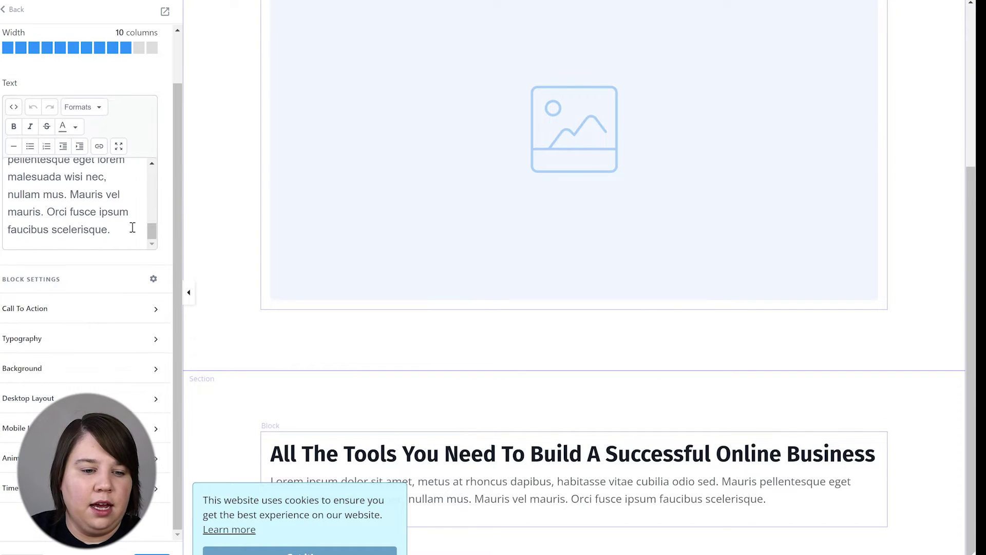
# Replace the placeholder with 'Download the super awesome files from the YouTube video!'
pyautogui.hotkey('ctrl', 'a')
pyautogui.write('Do')
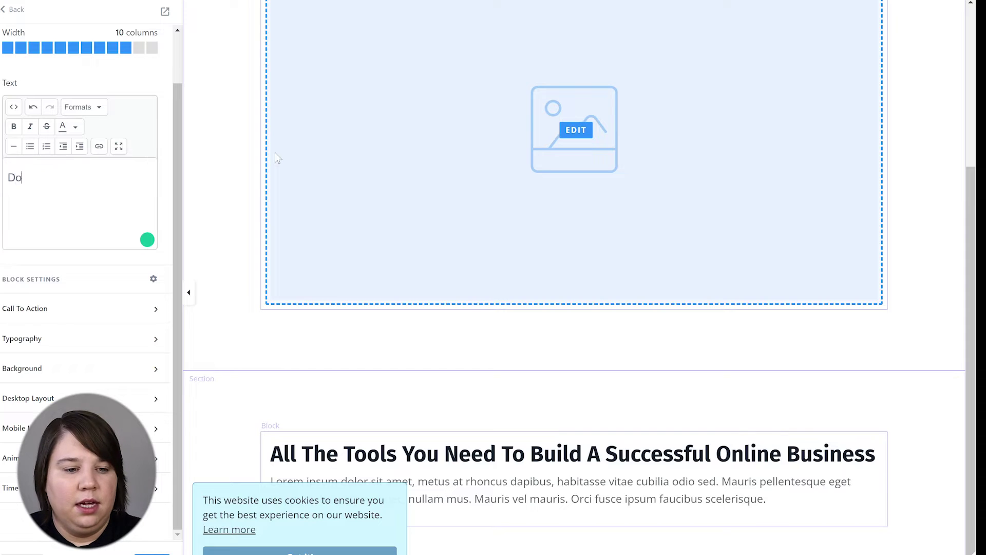
pyautogui.write('wnload the su')
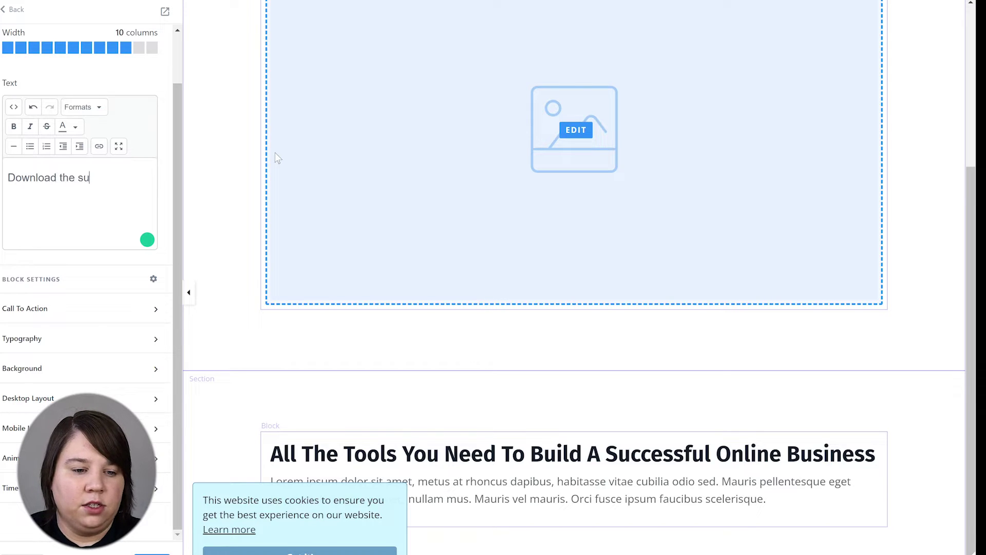
pyautogui.write('per awesome fil')
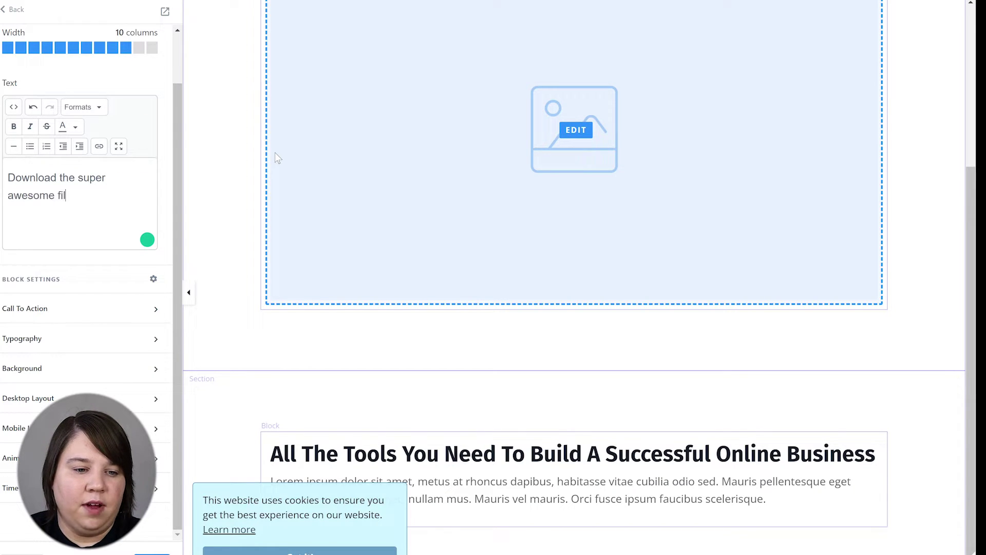
pyautogui.write('es from the Y')
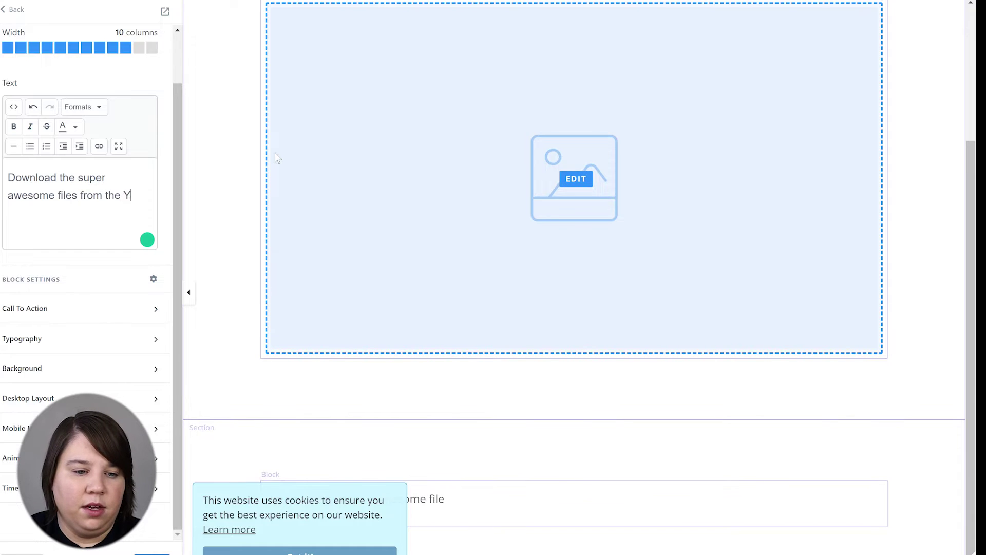
pyautogui.write('ouTube vide')
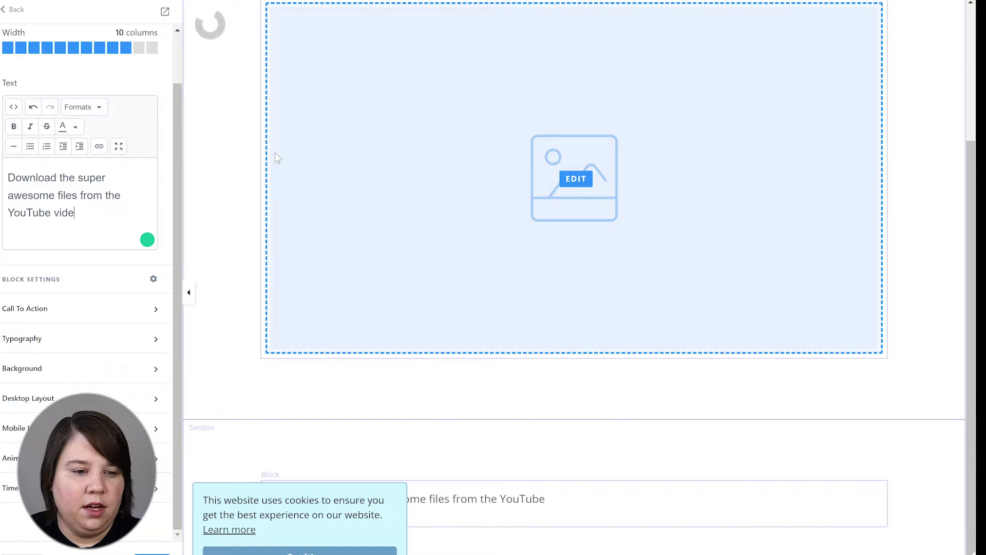
pyautogui.write('o!')
pyautogui.press('Return')
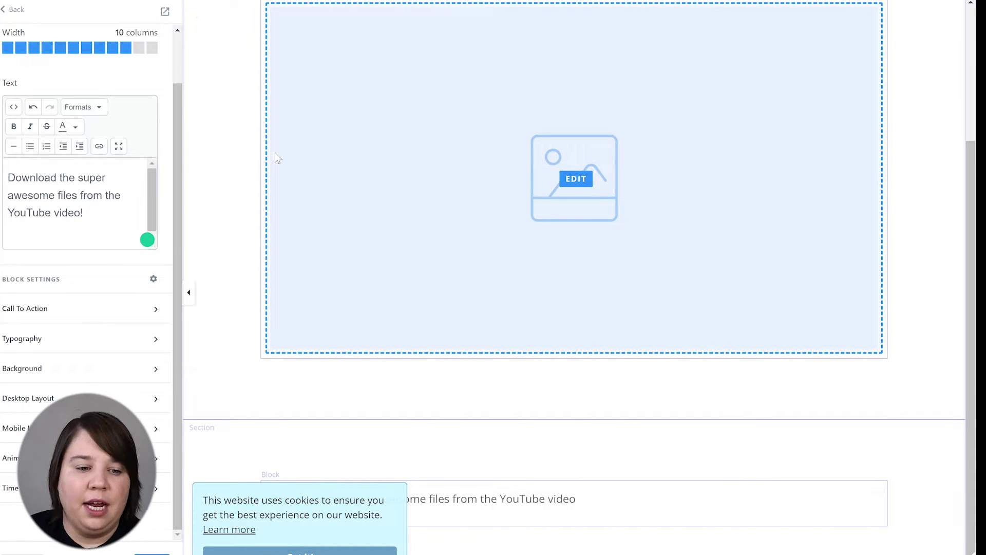
pyautogui.scroll(-1, 81, 205)
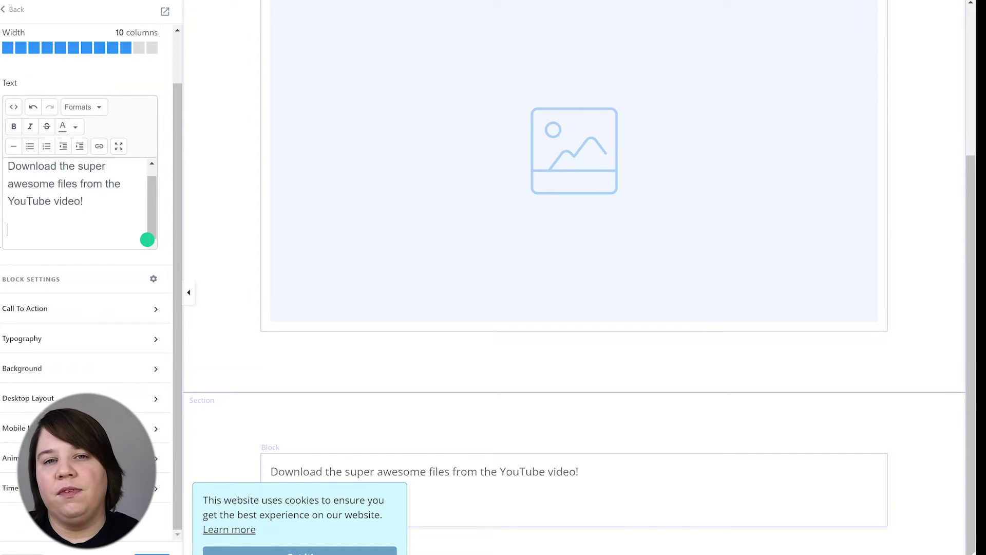
# Give the text block a 'Download a file' call-to-action button and a 4-column width
pyautogui.click(66, 308)
pyautogui.click(7, 356)
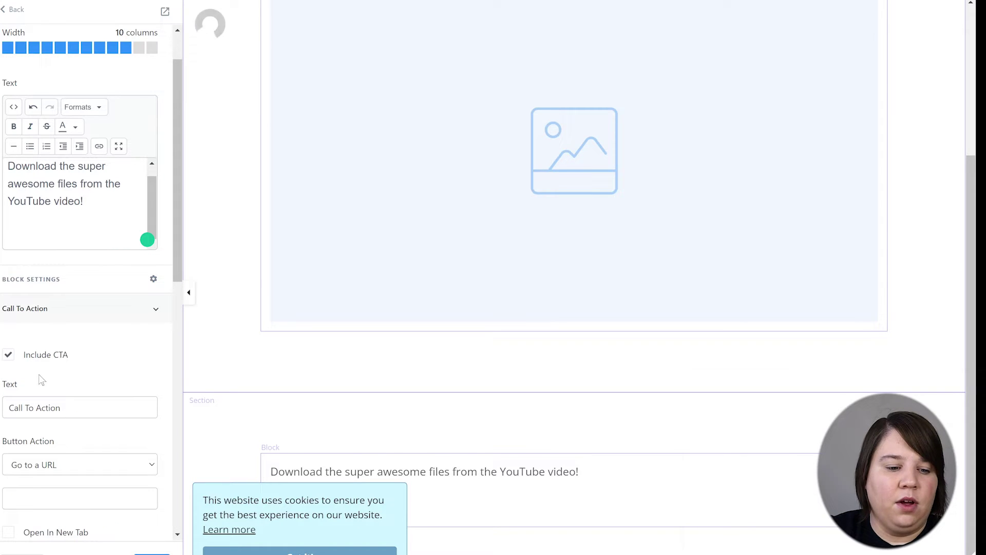
pyautogui.click(93, 466)
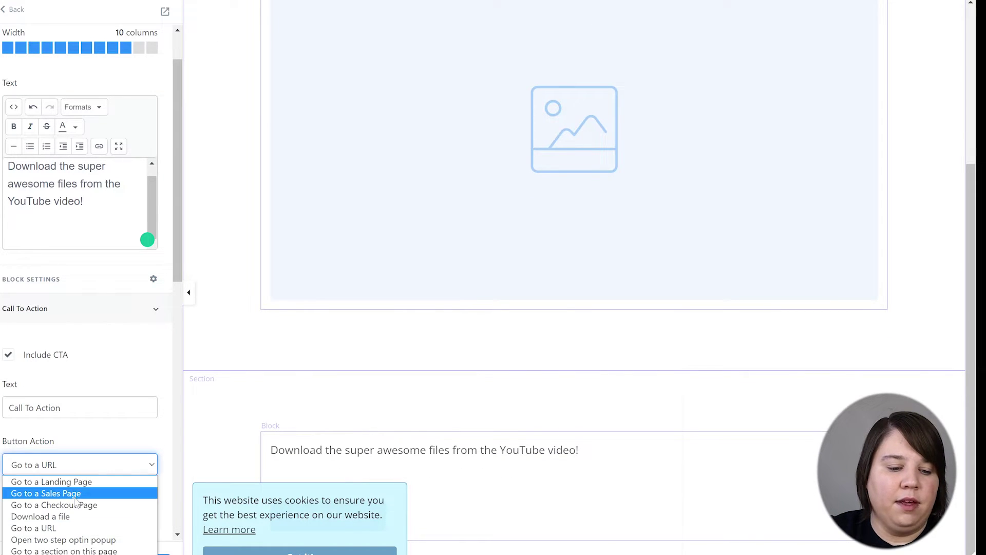
pyautogui.click(74, 517)
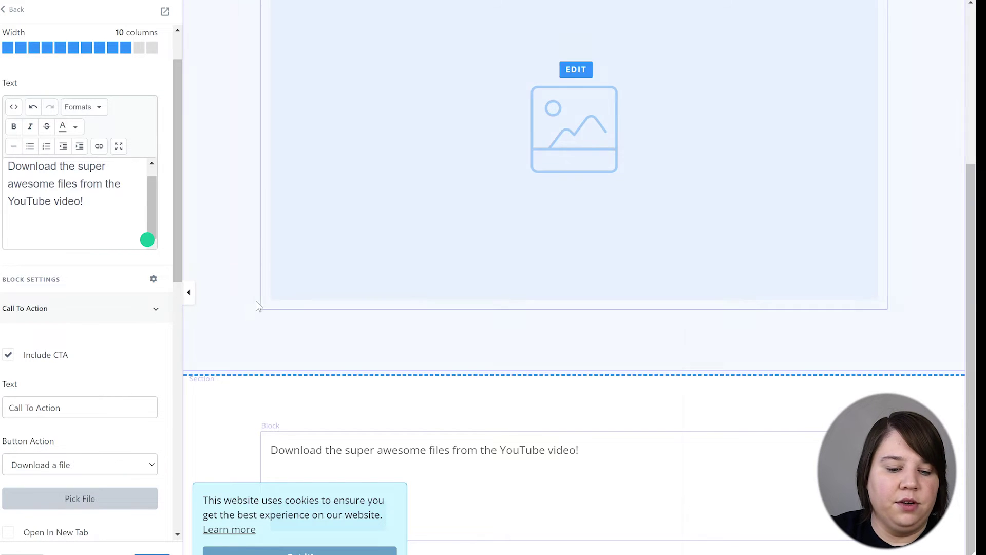
pyautogui.click(300, 552)
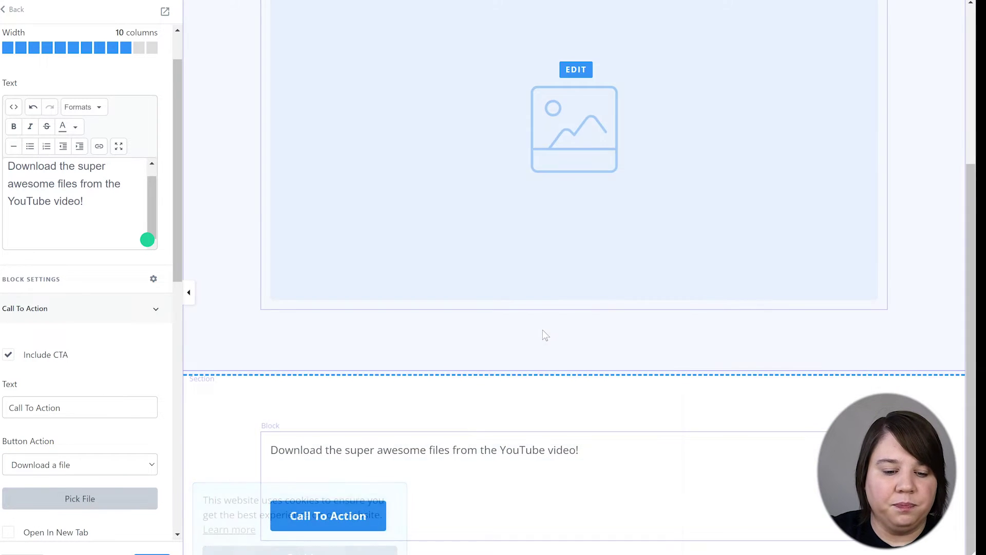
pyautogui.click(47, 48)
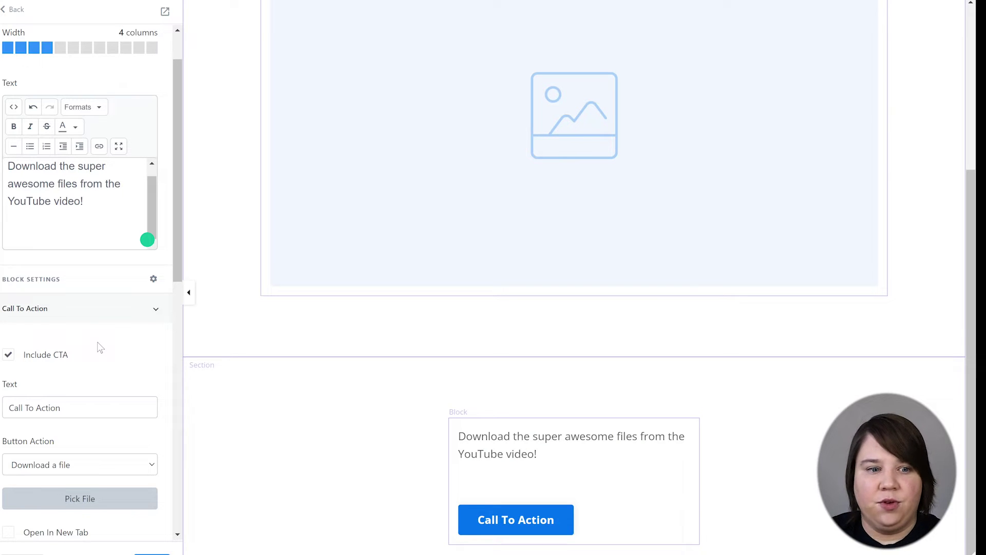
# Turn on Time Reveal for the download block with a 10-minute offset
pyautogui.scroll(-5, 125, 340)
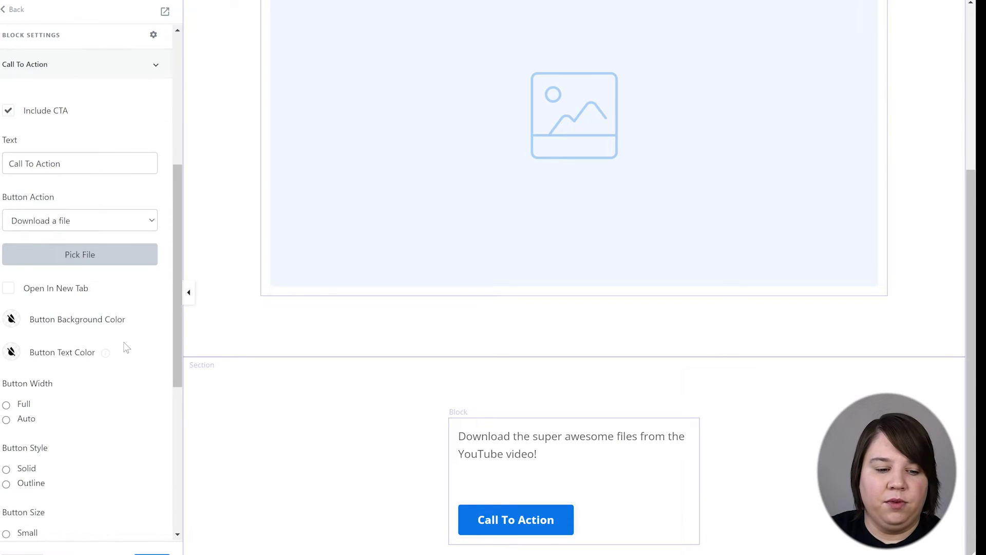
pyautogui.scroll(-6, 128, 310)
pyautogui.scroll(3, 130, 318)
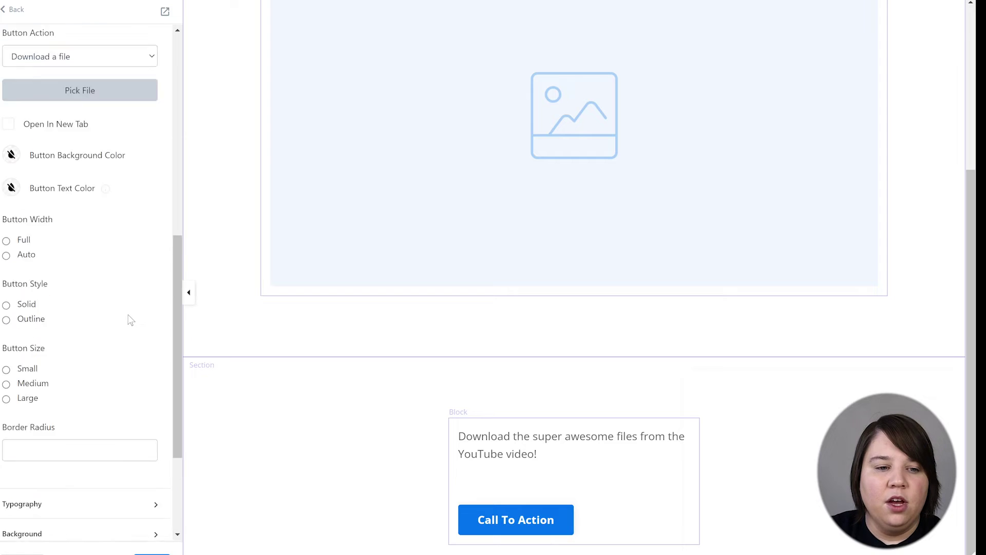
pyautogui.scroll(9, 128, 317)
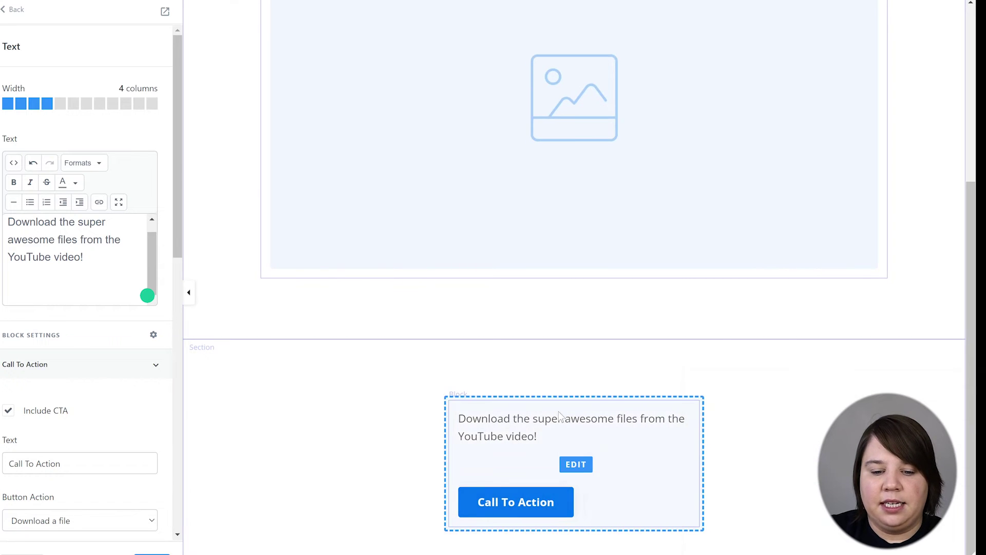
pyautogui.scroll(-8, 140, 318)
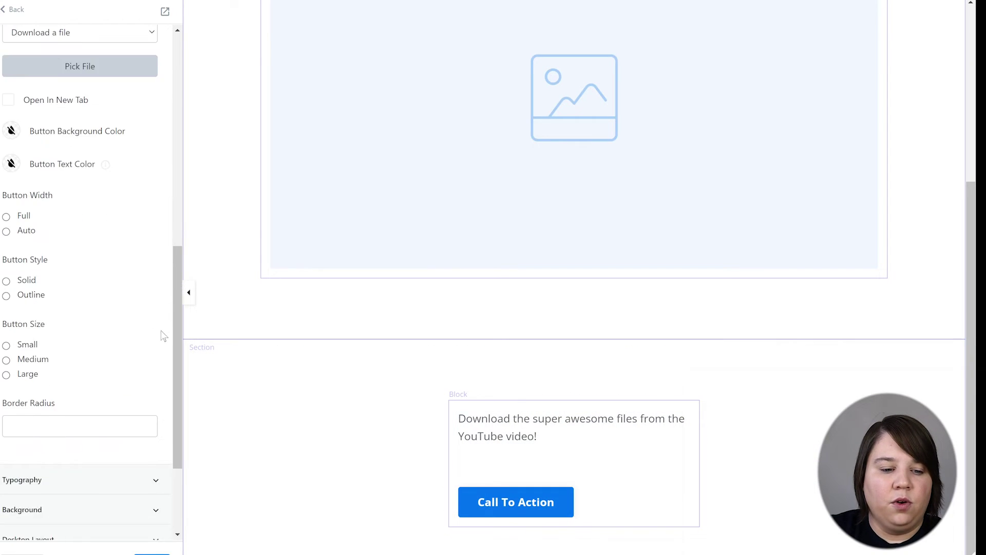
pyautogui.scroll(-3, 163, 335)
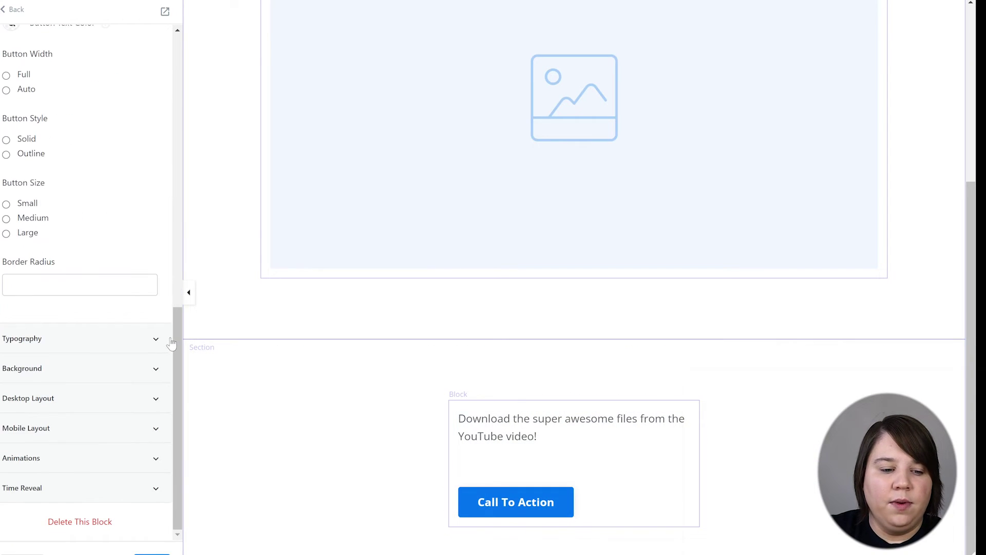
pyautogui.click(9, 489)
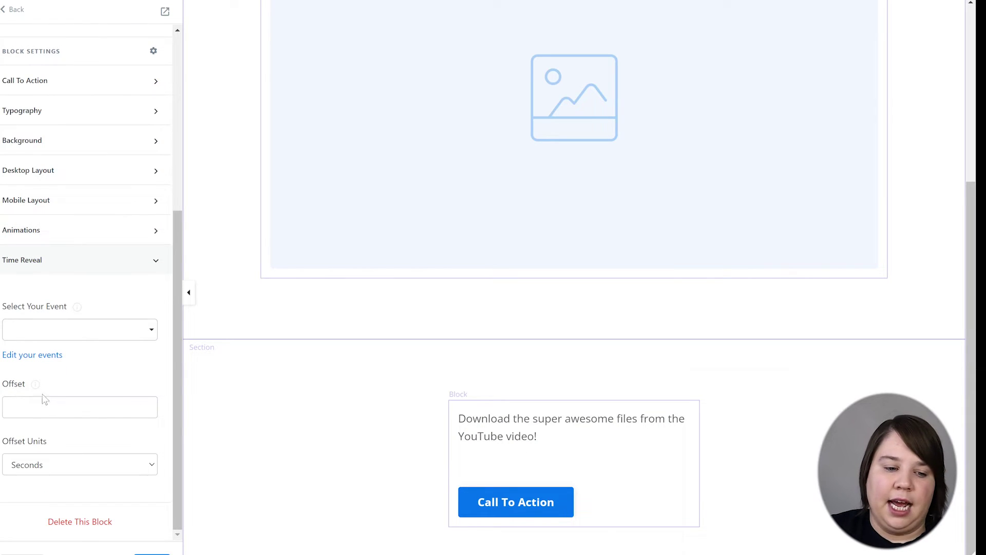
pyautogui.moveTo(37, 390)
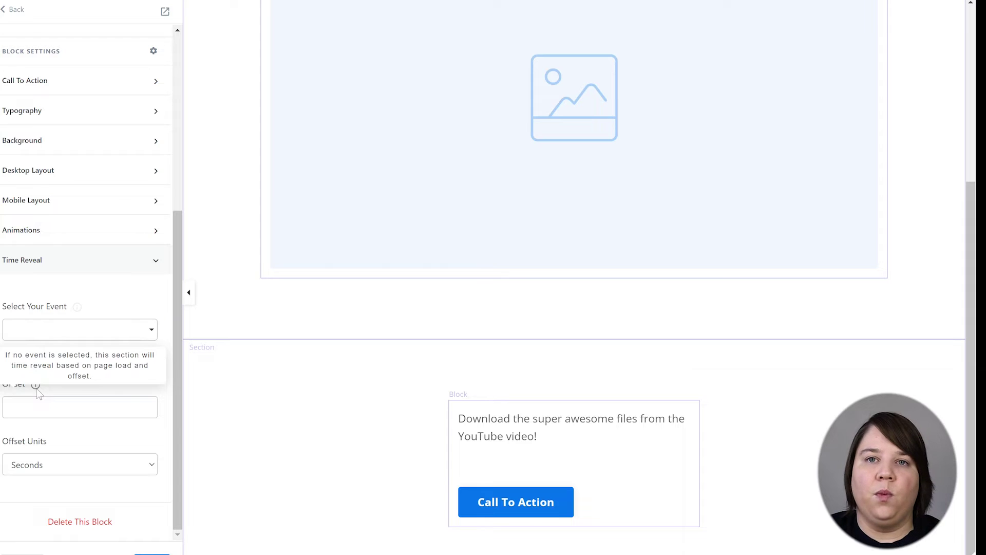
pyautogui.click(38, 405)
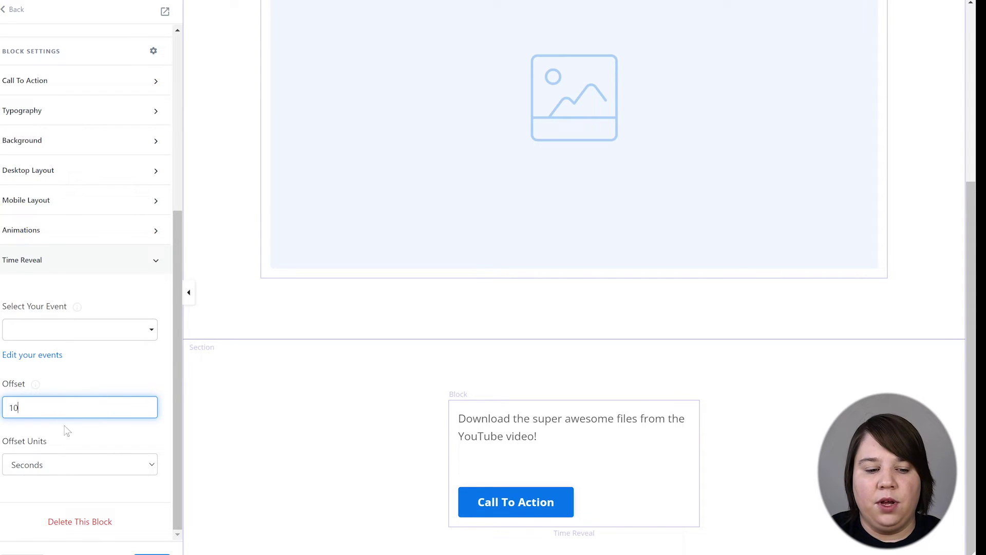
pyautogui.click(64, 466)
pyautogui.click(59, 494)
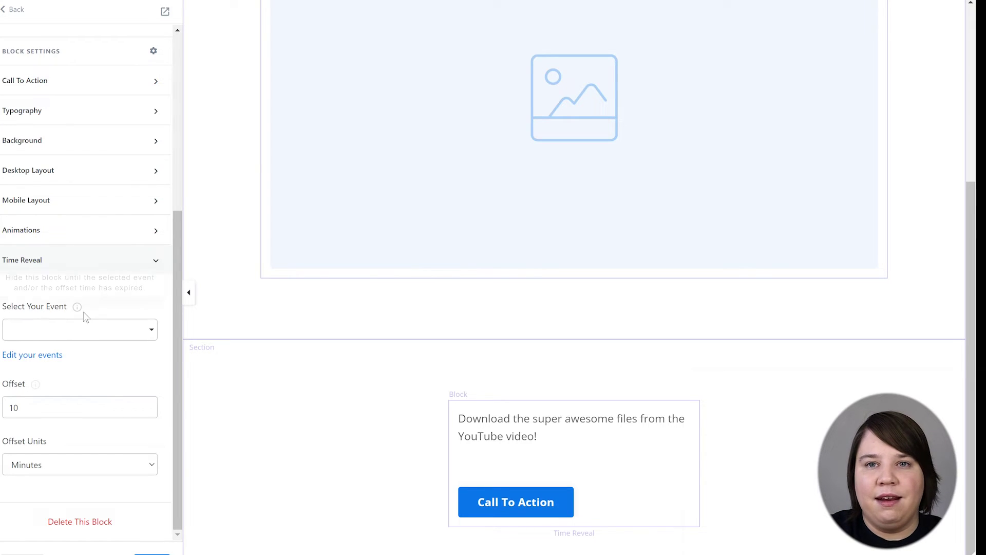
# Choose 'Excel Series Launch' as the reveal event and clear the old offset of 10
pyautogui.click(139, 327)
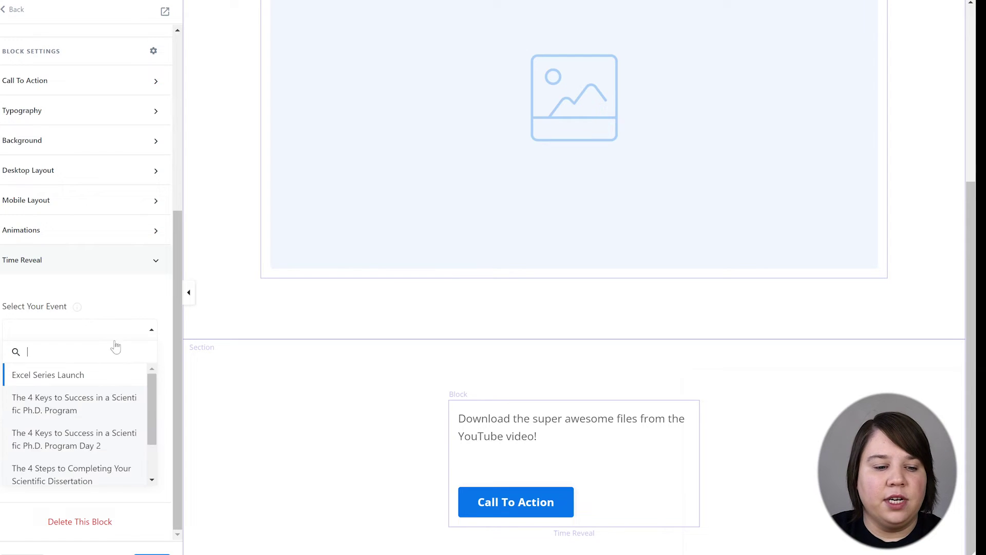
pyautogui.click(35, 383)
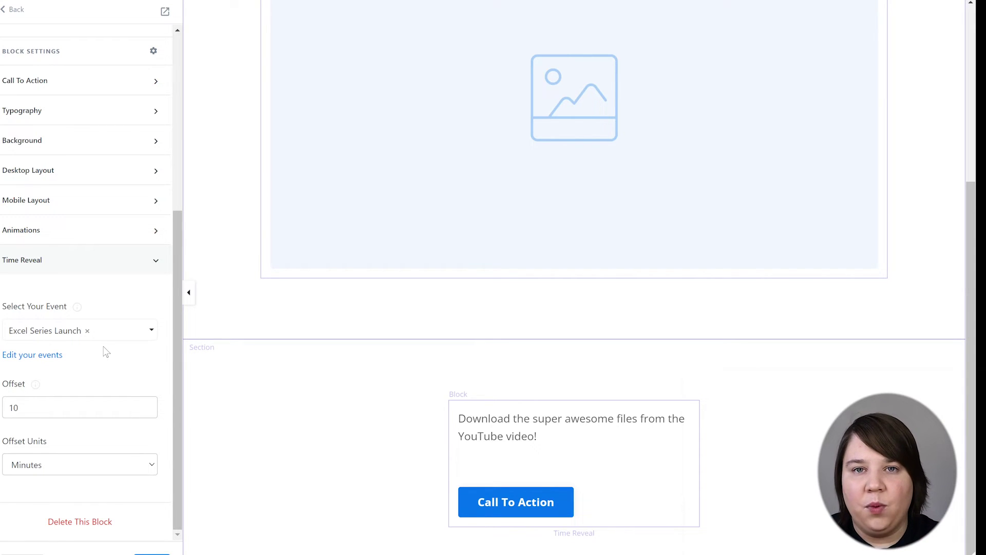
pyautogui.click(81, 407)
pyautogui.press('BackSpace')
pyautogui.press('BackSpace')
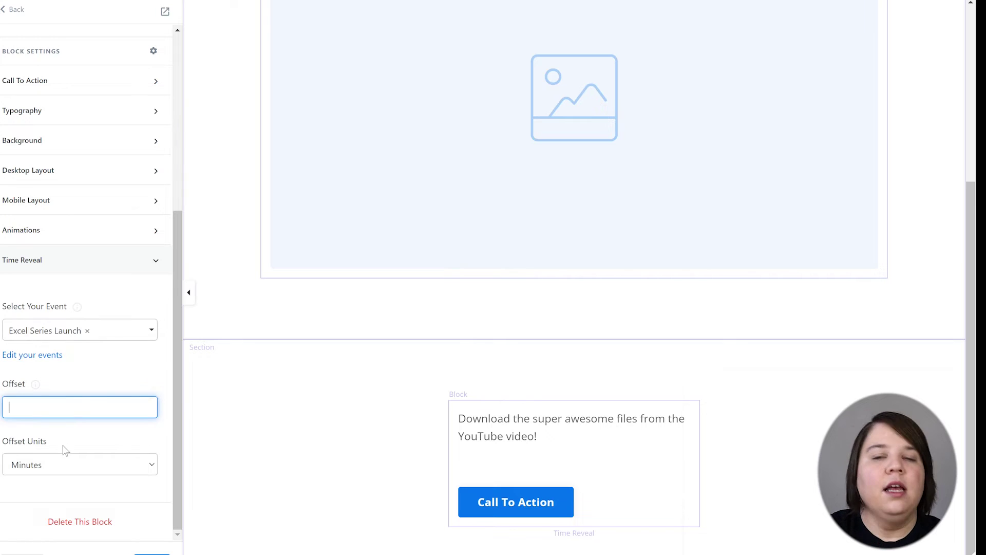
pyautogui.click(77, 442)
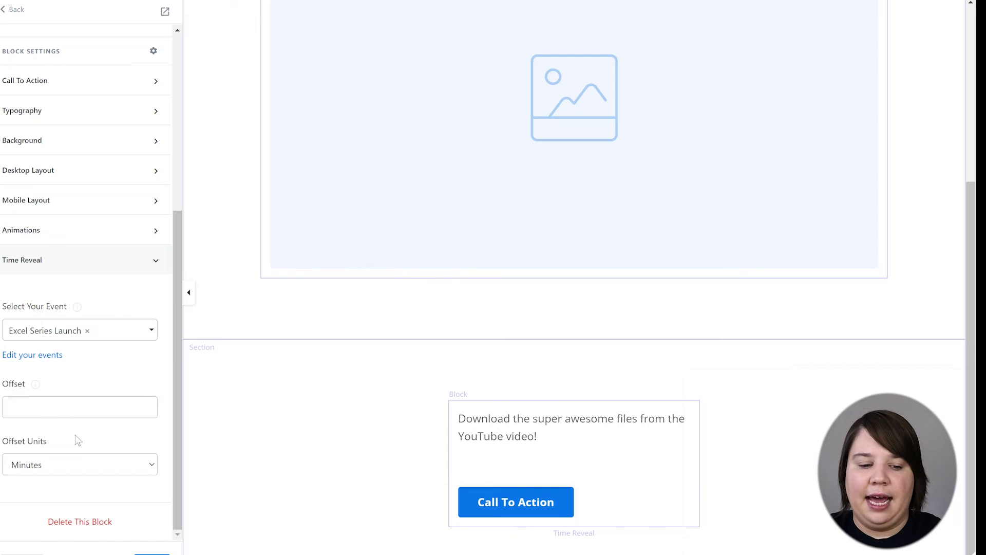
# Set the reveal offset to 14 days
pyautogui.click(94, 464)
pyautogui.click(85, 515)
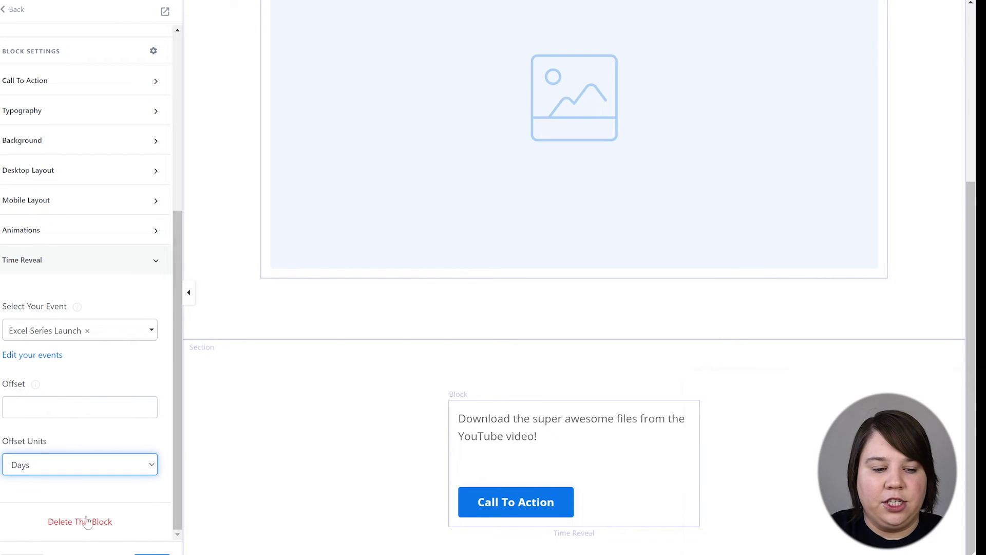
pyautogui.click(66, 406)
pyautogui.write('7')
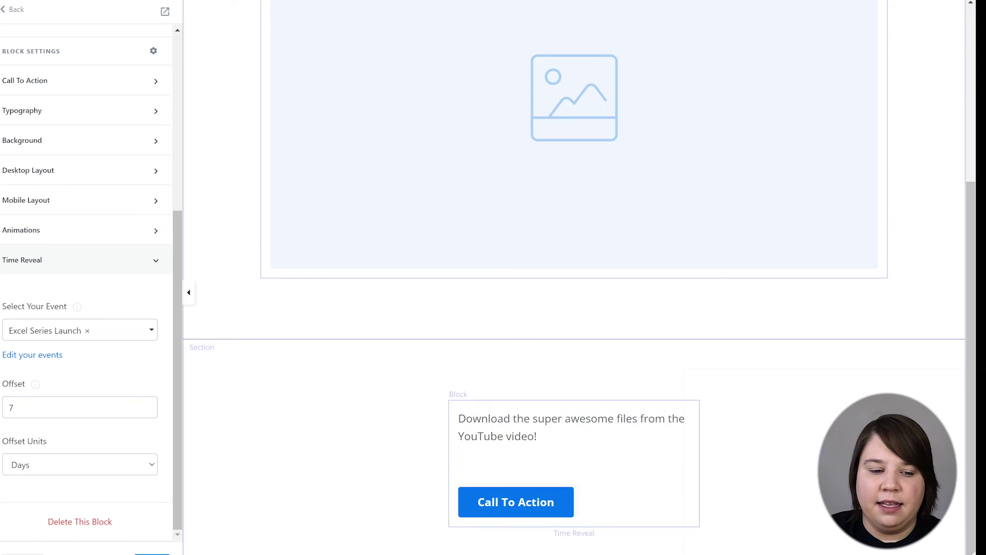
pyautogui.doubleClick(57, 405)
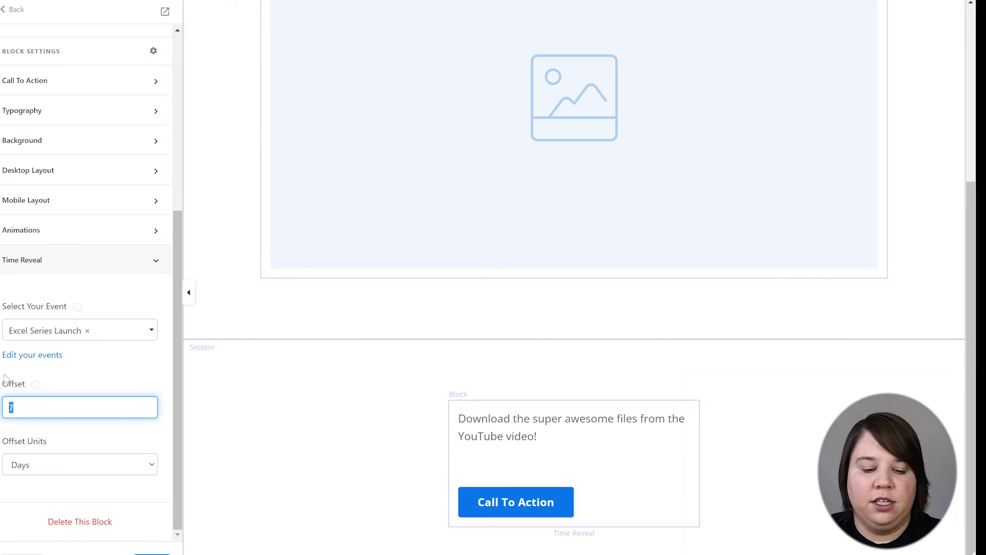
pyautogui.write('14')
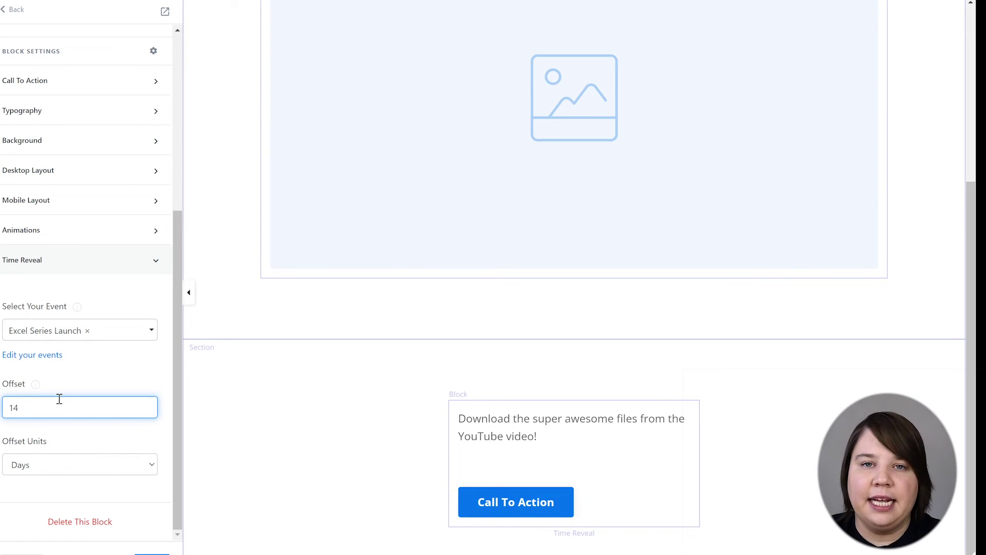